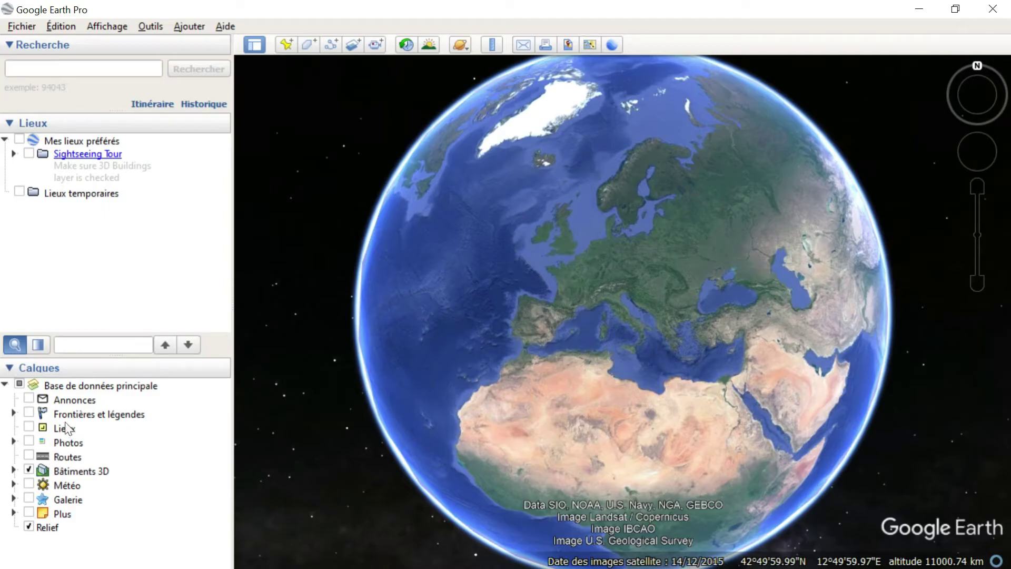
# - Show the Frontières et légendes layer on the globe, and hide it again
pyautogui.click(29, 414)
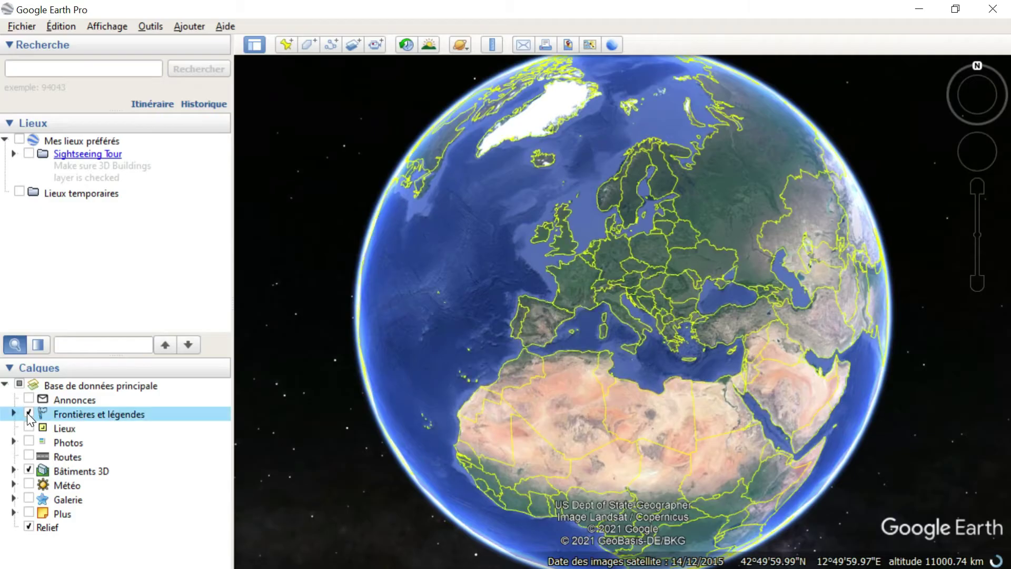
pyautogui.click(29, 414)
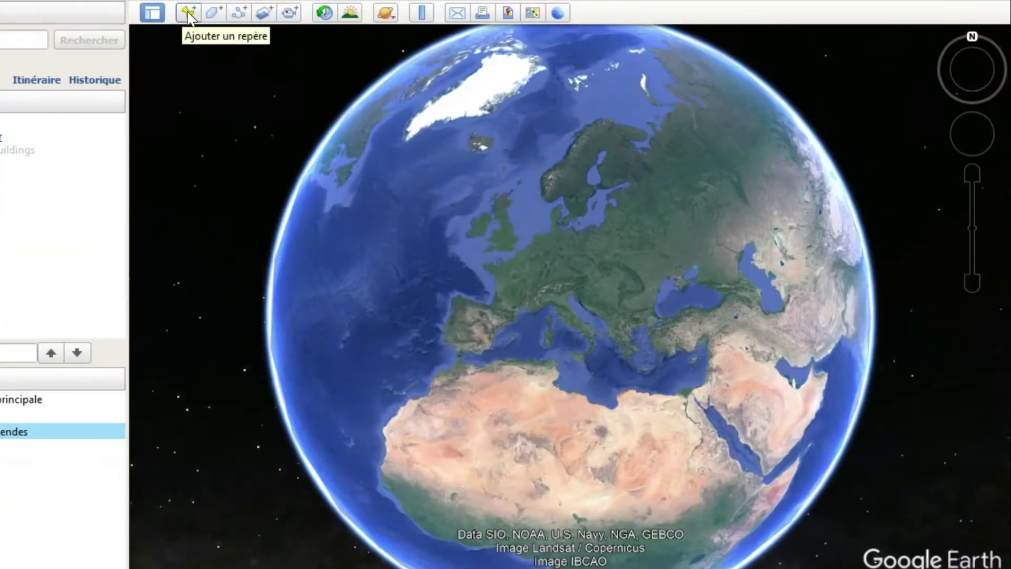
# - Add a placemark named "début" to Mes lieux préférés
pyautogui.click(121, 55)
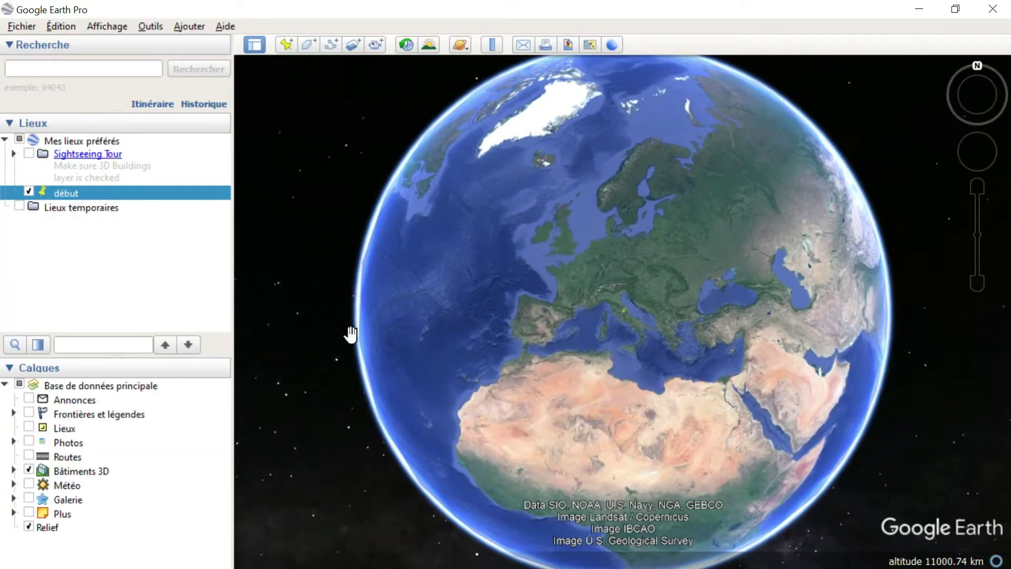
# - Switch the globe to Mars and return to La Terre
pyautogui.click(464, 44)
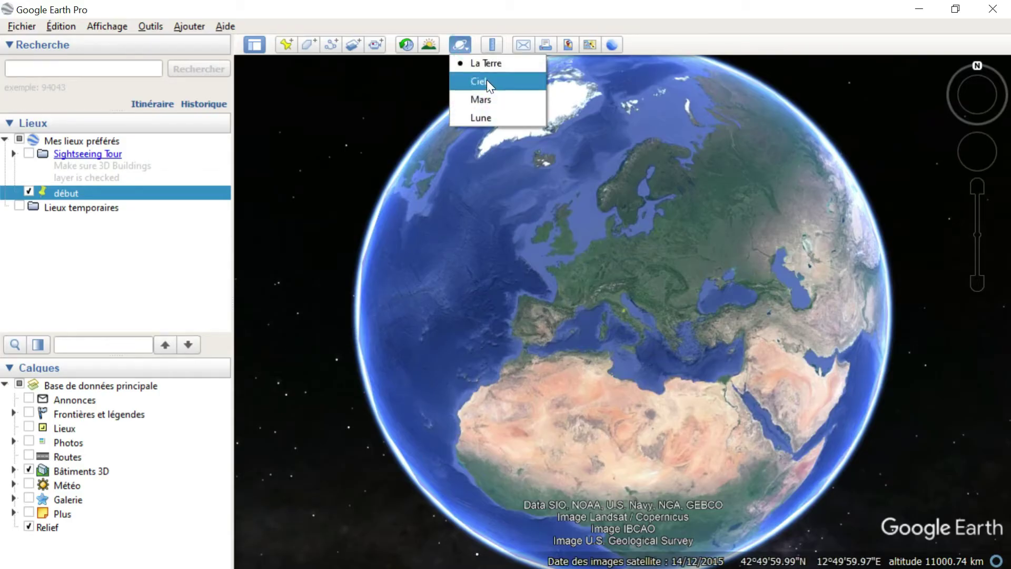
pyautogui.click(489, 99)
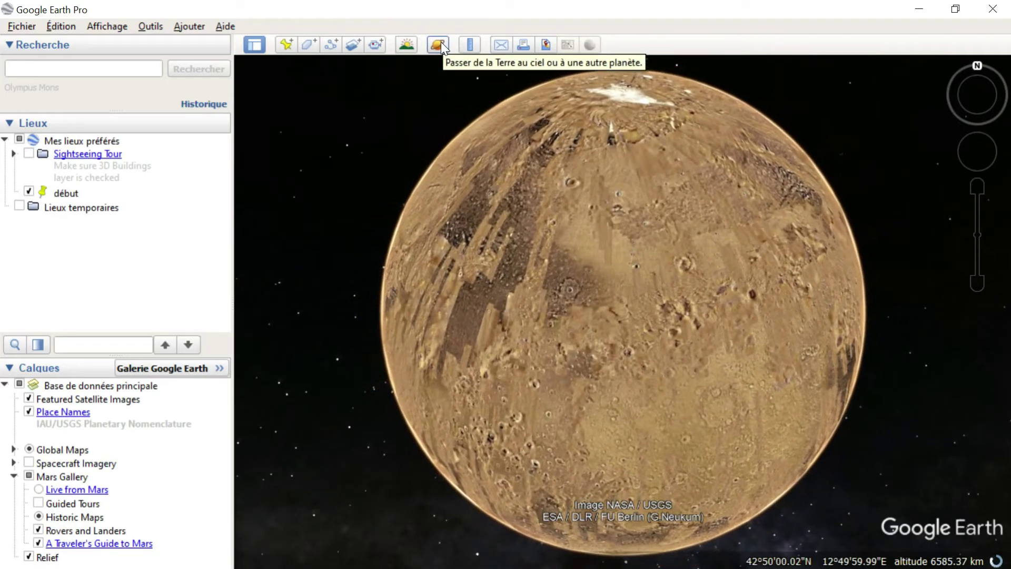
pyautogui.click(439, 45)
pyautogui.click(451, 63)
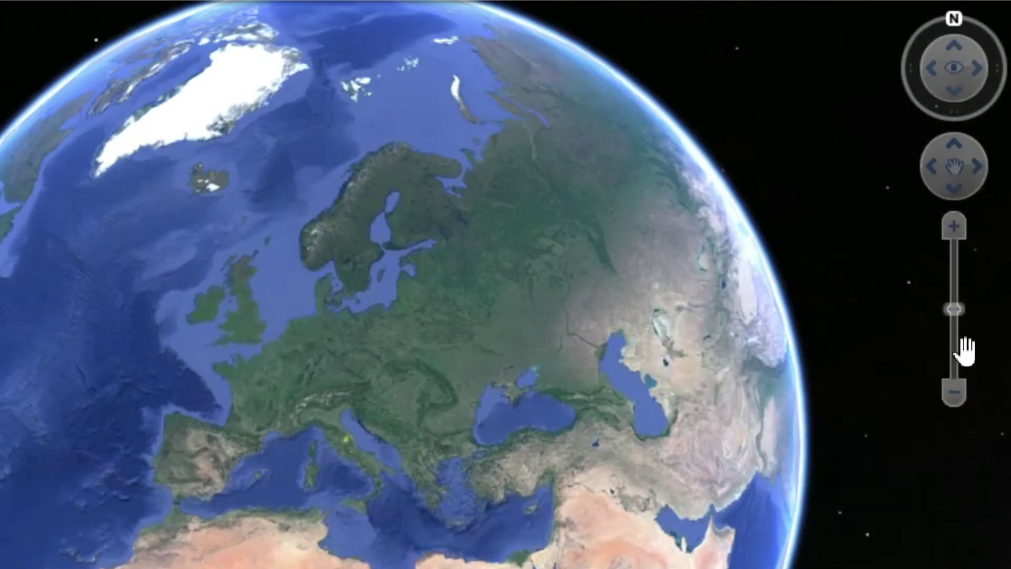
# - Explore Europe by zooming in, moving the map north, south, west and east, and changing the viewing angle
pyautogui.click(955, 225)
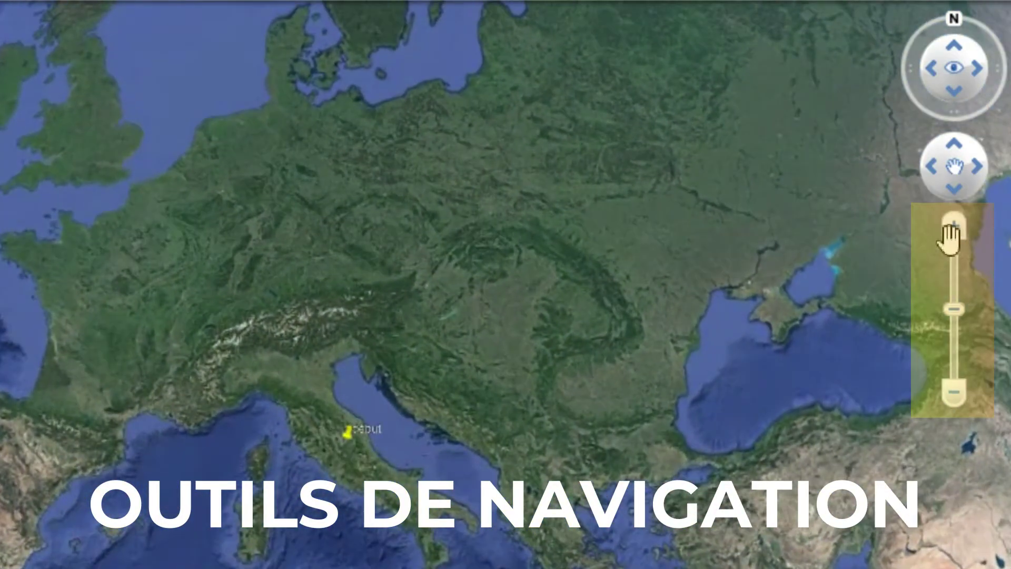
pyautogui.click(956, 141)
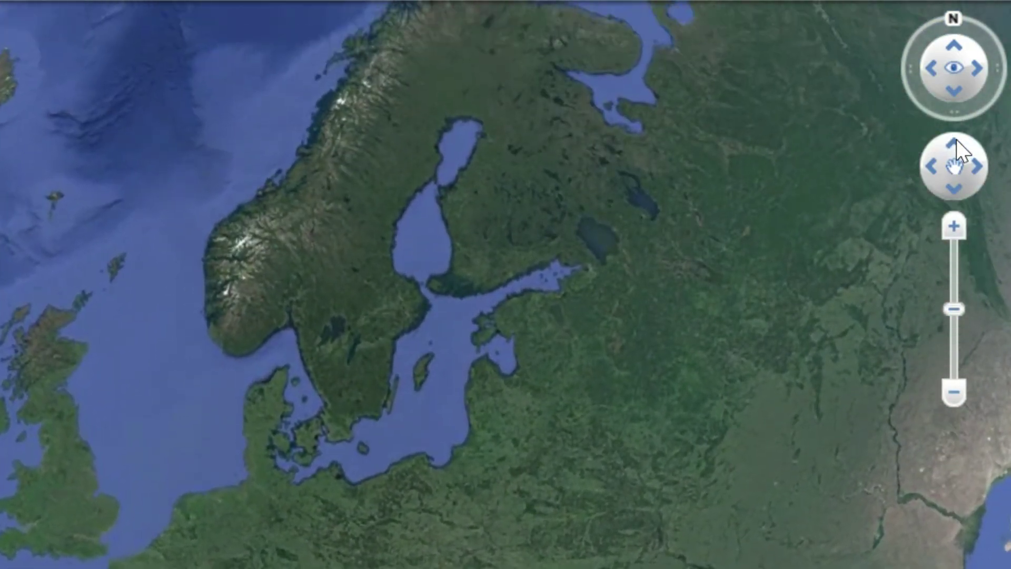
pyautogui.click(955, 193)
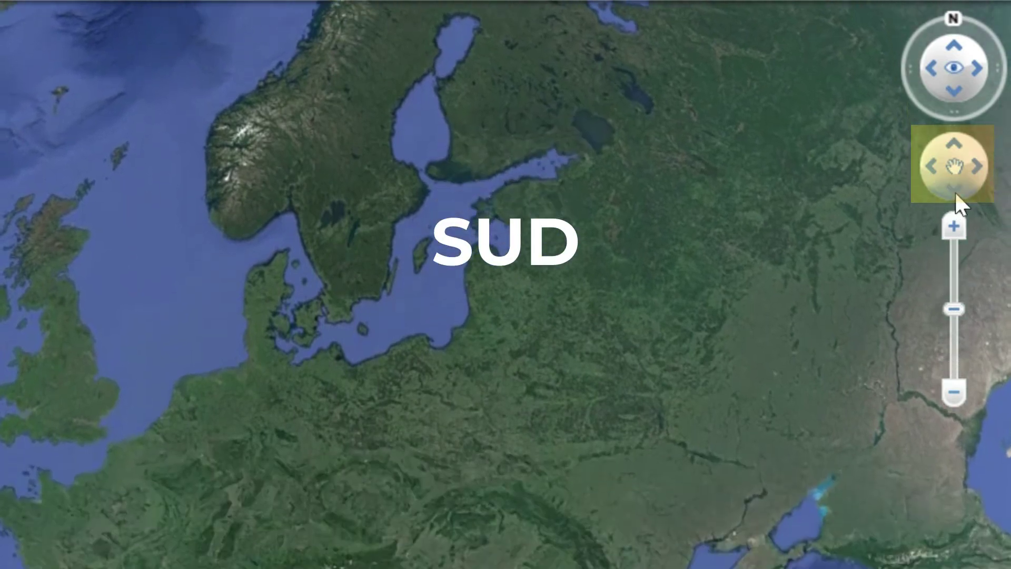
pyautogui.click(928, 166)
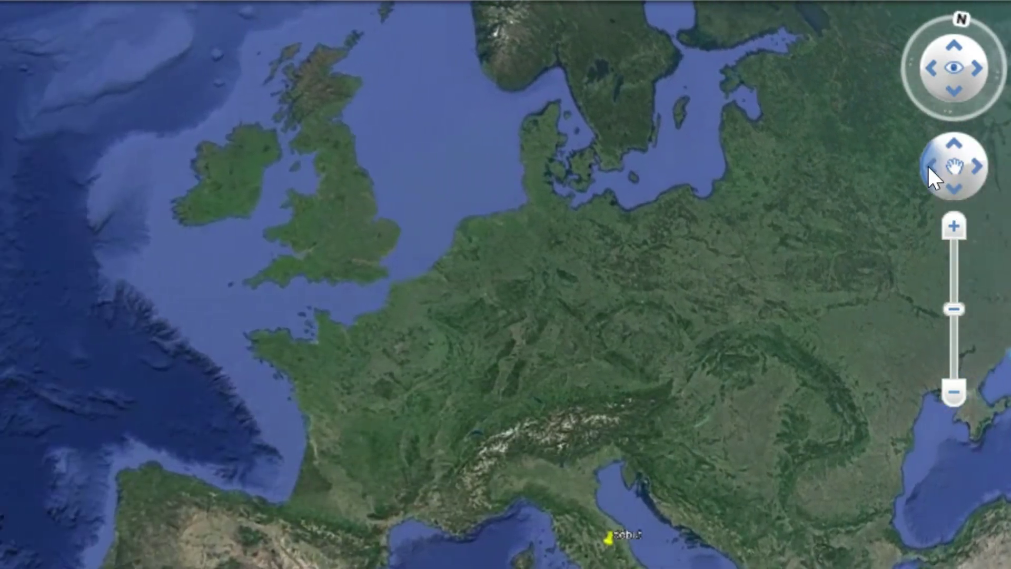
pyautogui.click(976, 164)
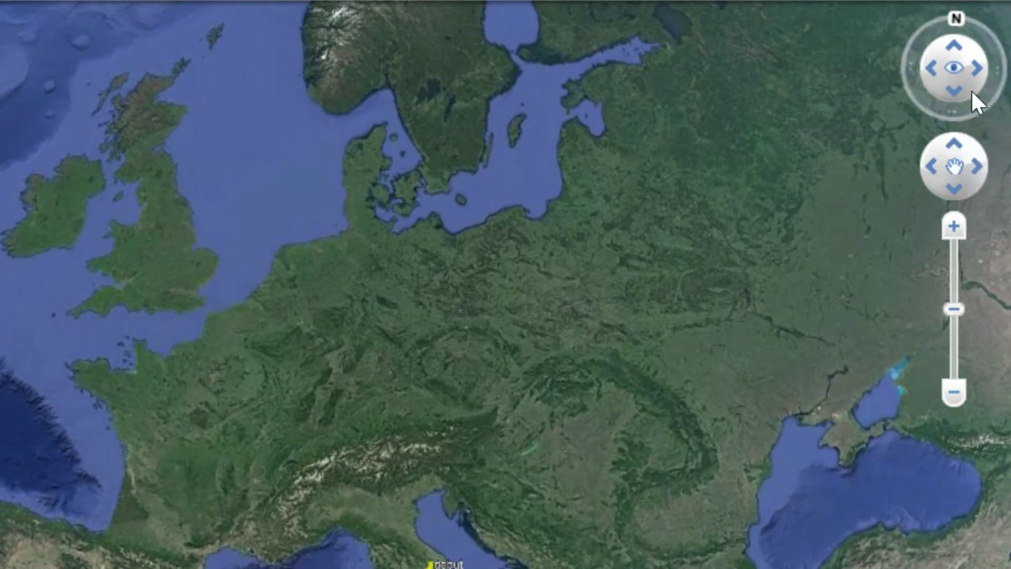
pyautogui.click(952, 45)
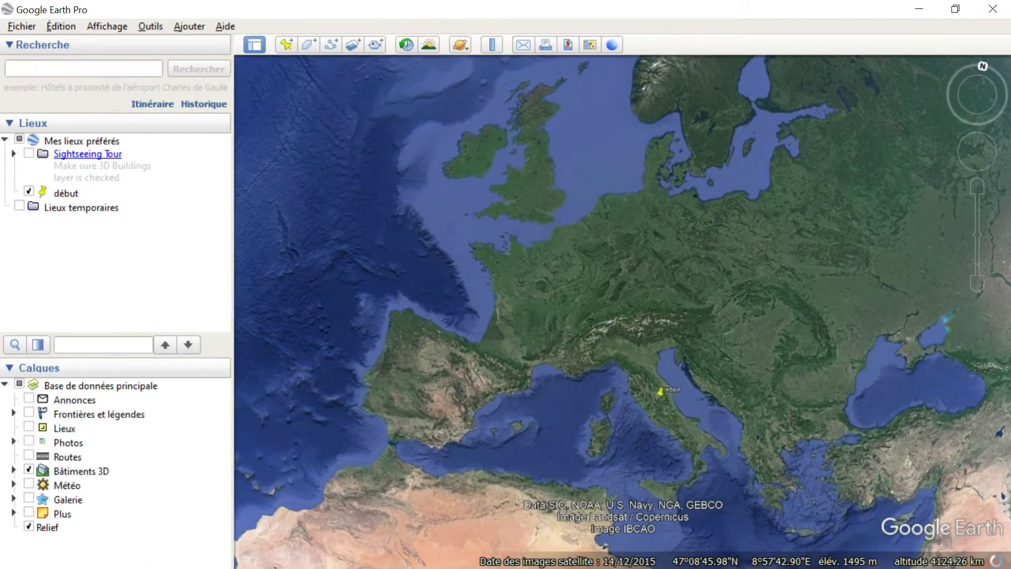
# - Search for "mont saint michel" and fly to the Le Mont-Saint-Michel result
pyautogui.click(89, 64)
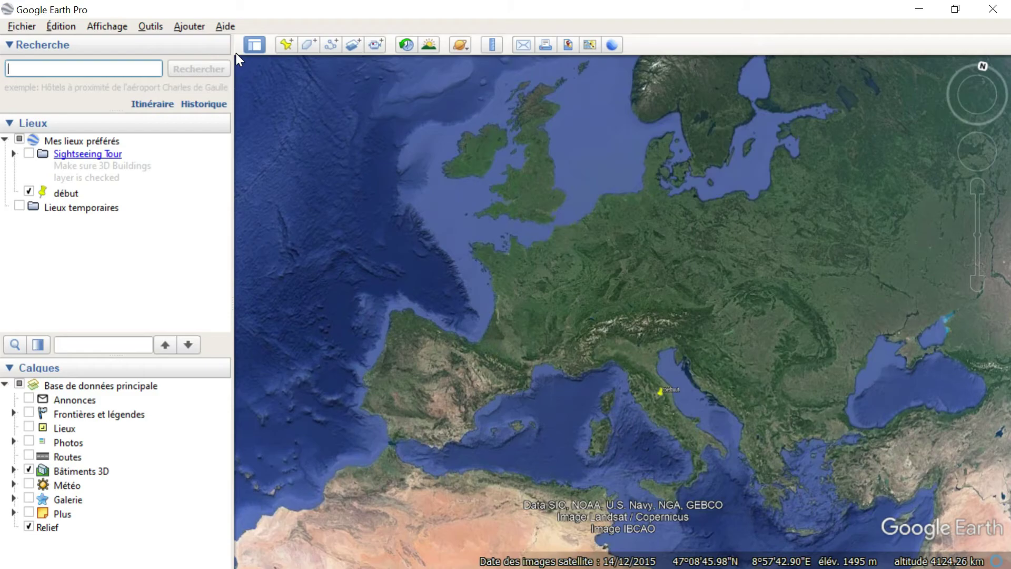
pyautogui.write('mont saint michel')
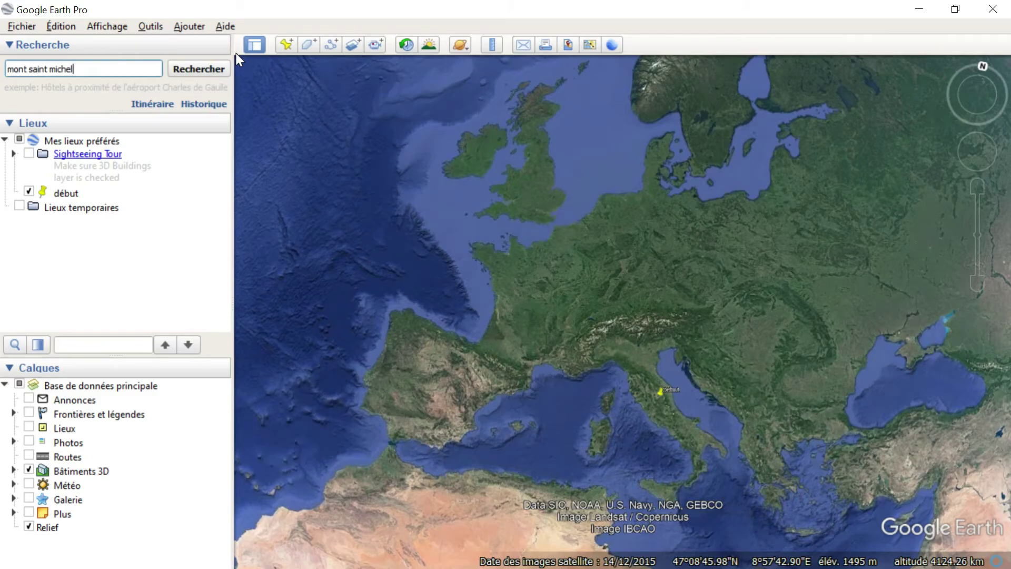
pyautogui.press('Return')
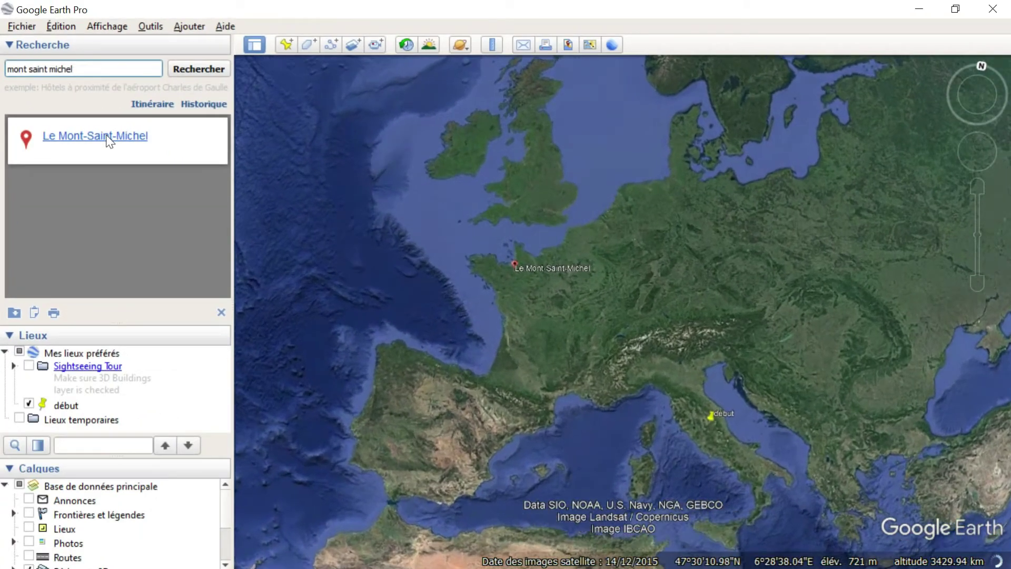
pyautogui.doubleClick(106, 136)
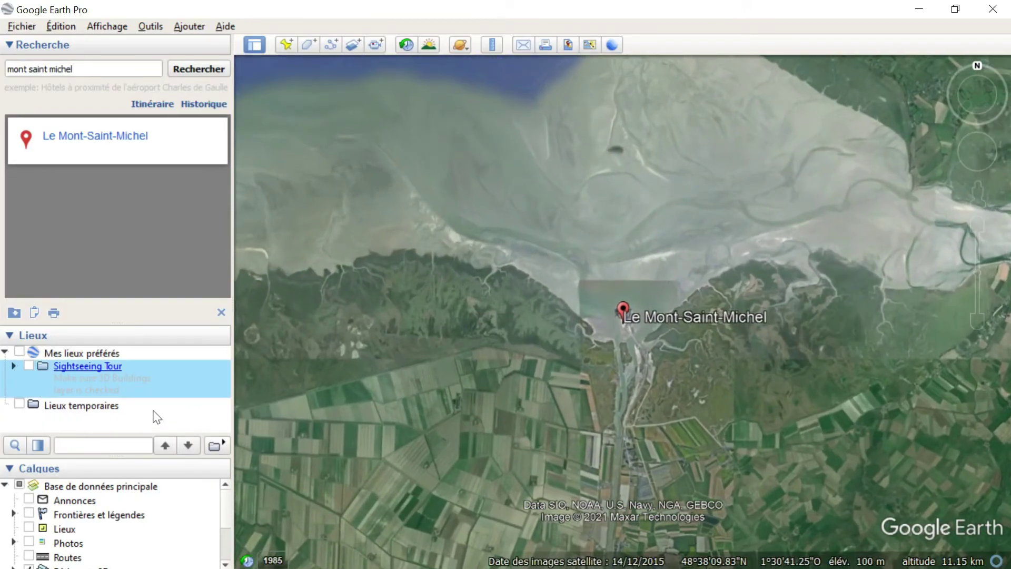
# - Frame a low, tilted view over the bay east of Le Mont-Saint-Michel, with the mount near the horizon
pyautogui.moveTo(853, 255); pyautogui.dragTo(516, 374)
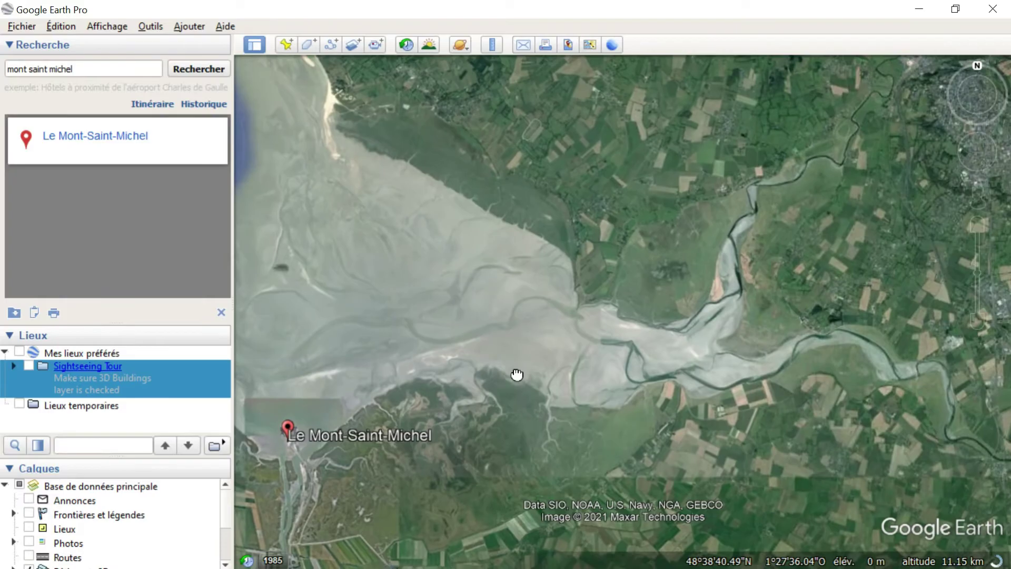
pyautogui.click(975, 226)
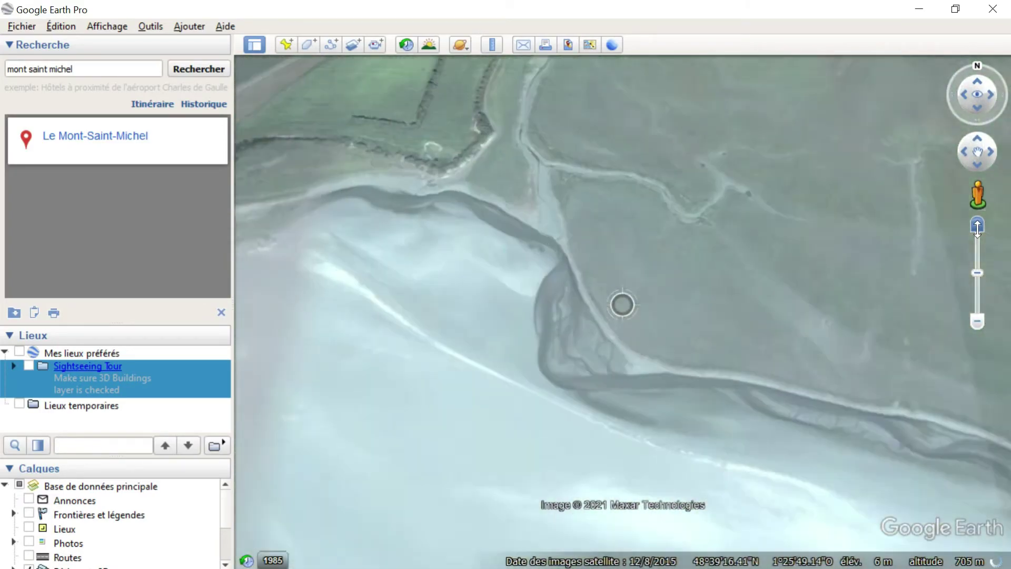
pyautogui.click(962, 94)
pyautogui.click(979, 81)
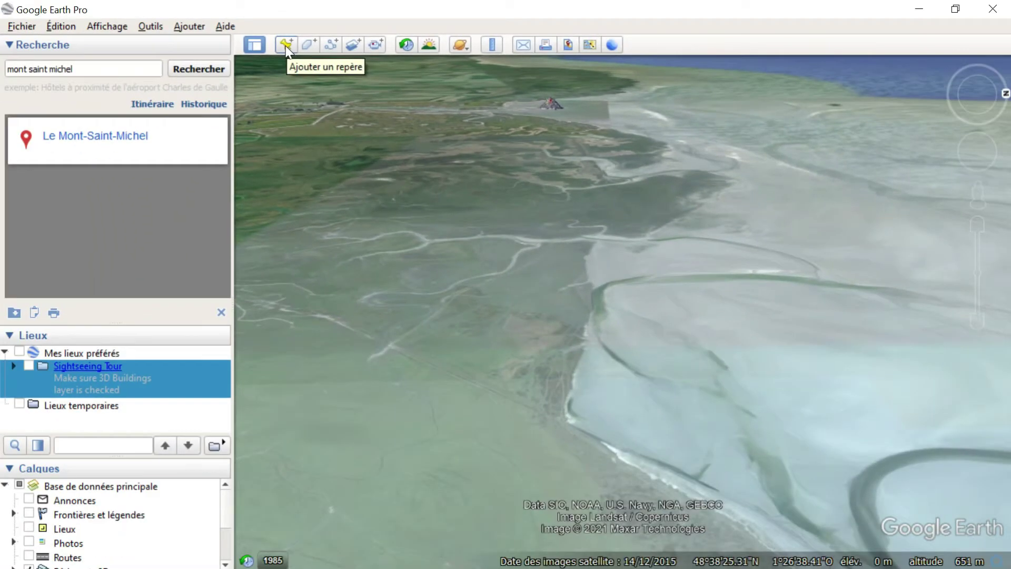
# - Add a placemark named "Départ" at the current view, keeping its default coordinates
pyautogui.click(285, 45)
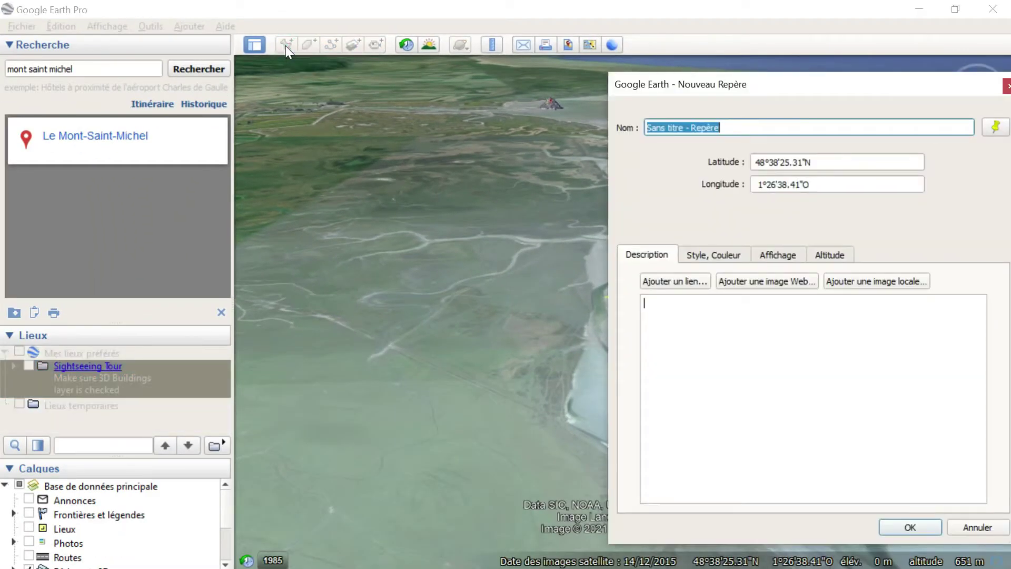
pyautogui.write('Départ')
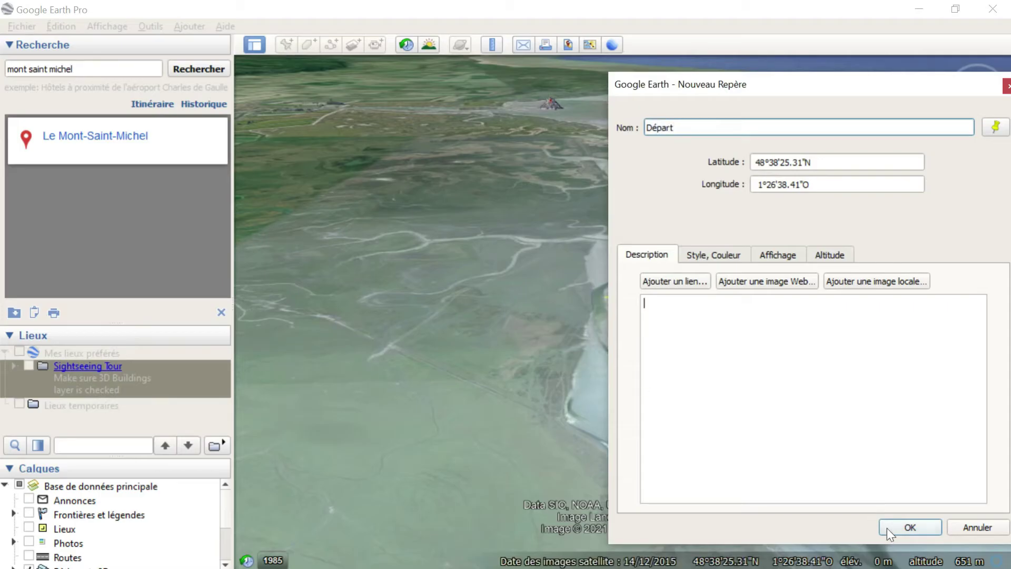
pyautogui.moveTo(822, 183); pyautogui.dragTo(753, 185)
pyautogui.click(778, 254)
pyautogui.click(648, 255)
pyautogui.click(918, 530)
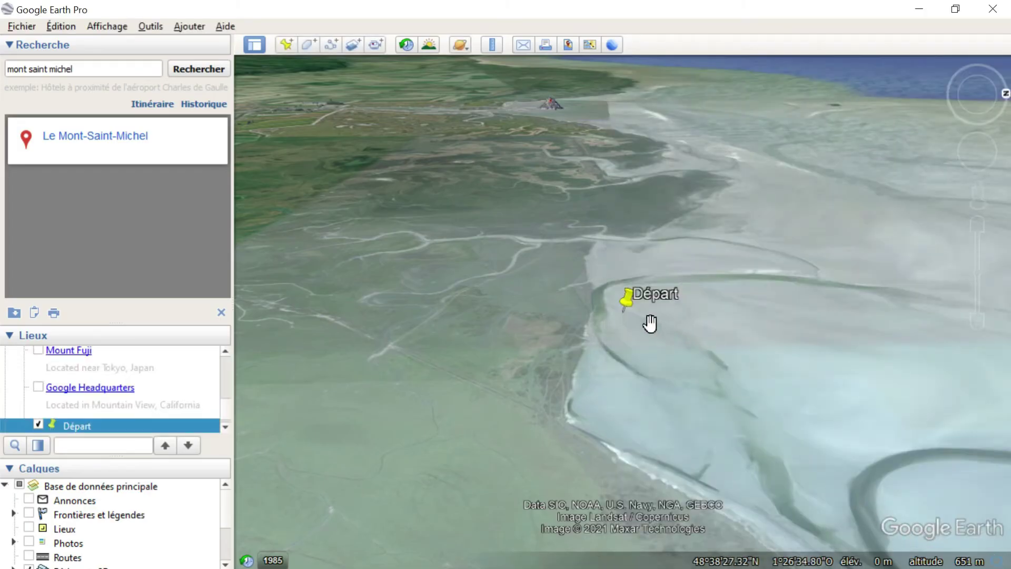
# - Move the view close to Le Mont-Saint-Michel and add a placemark named "Fin" there
pyautogui.moveTo(974, 226)
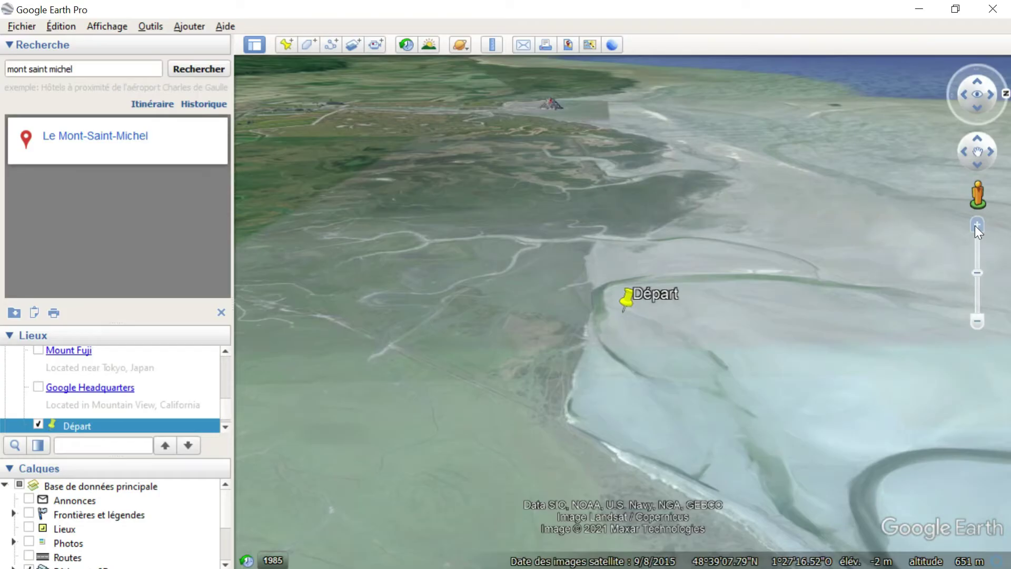
pyautogui.click(977, 140)
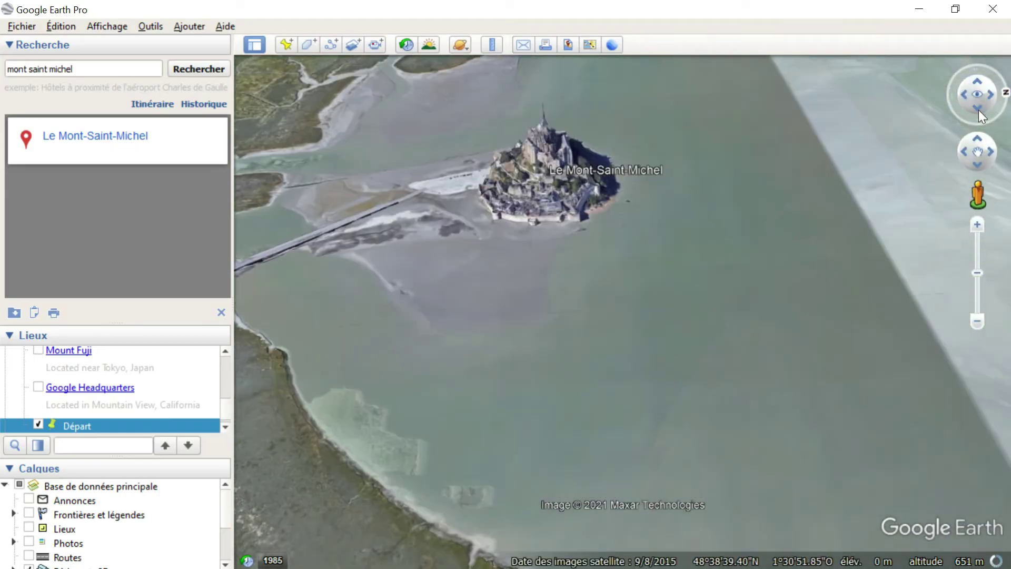
pyautogui.click(287, 45)
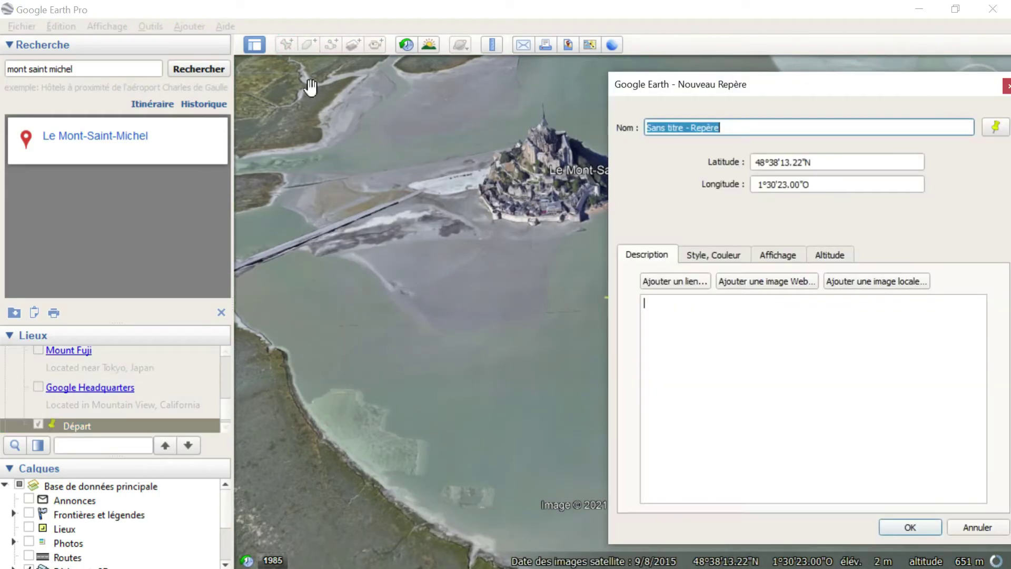
pyautogui.write('Fin')
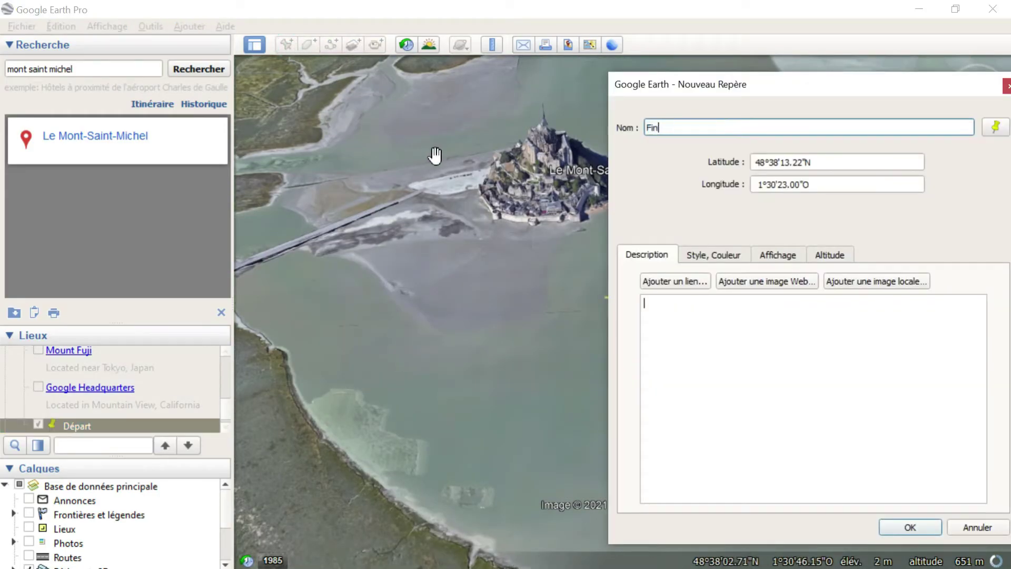
pyautogui.click(910, 527)
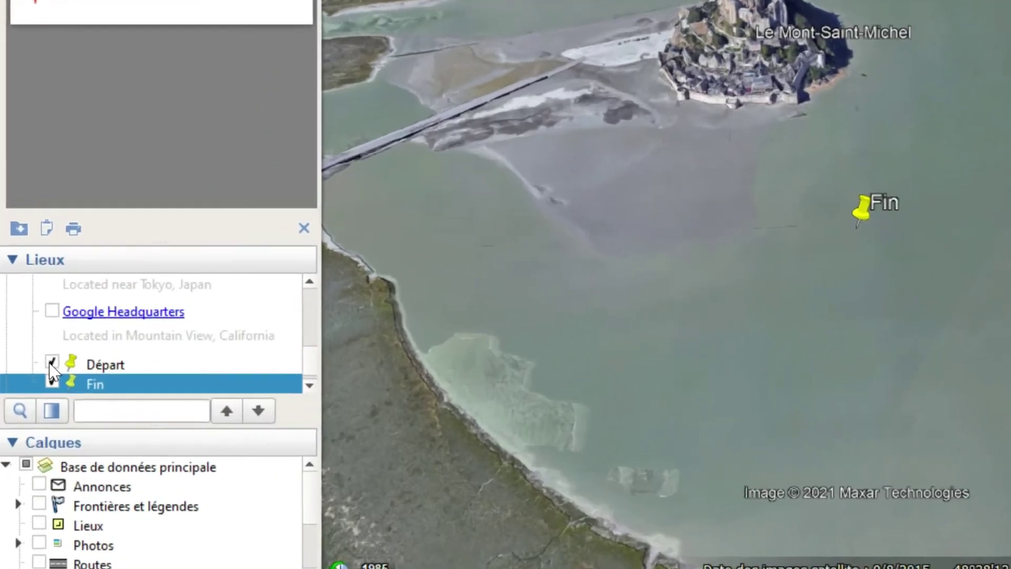
# - Hide the Départ and Fin placemarks on the map and fly back to the Départ view
pyautogui.click(37, 411)
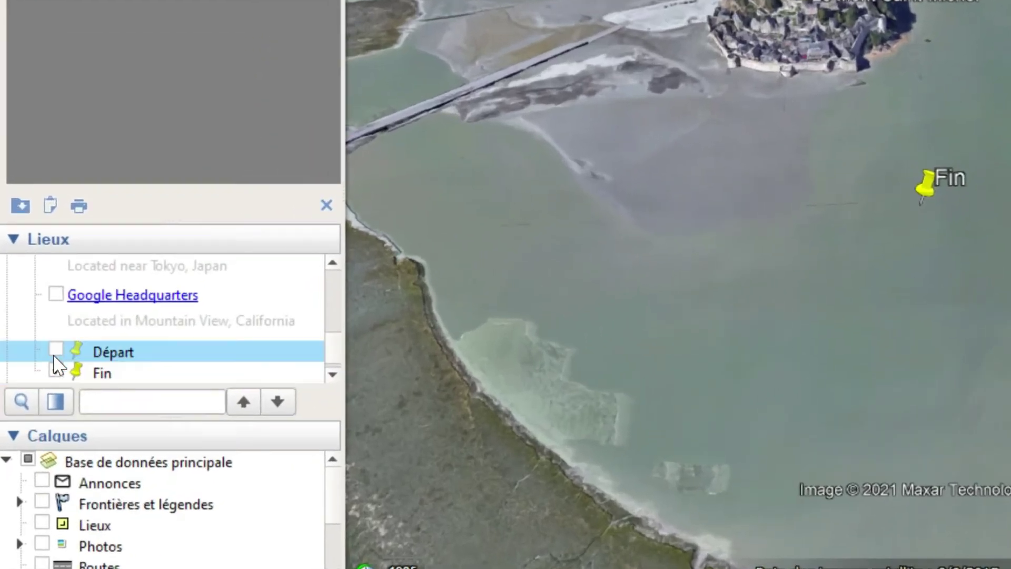
pyautogui.click(56, 370)
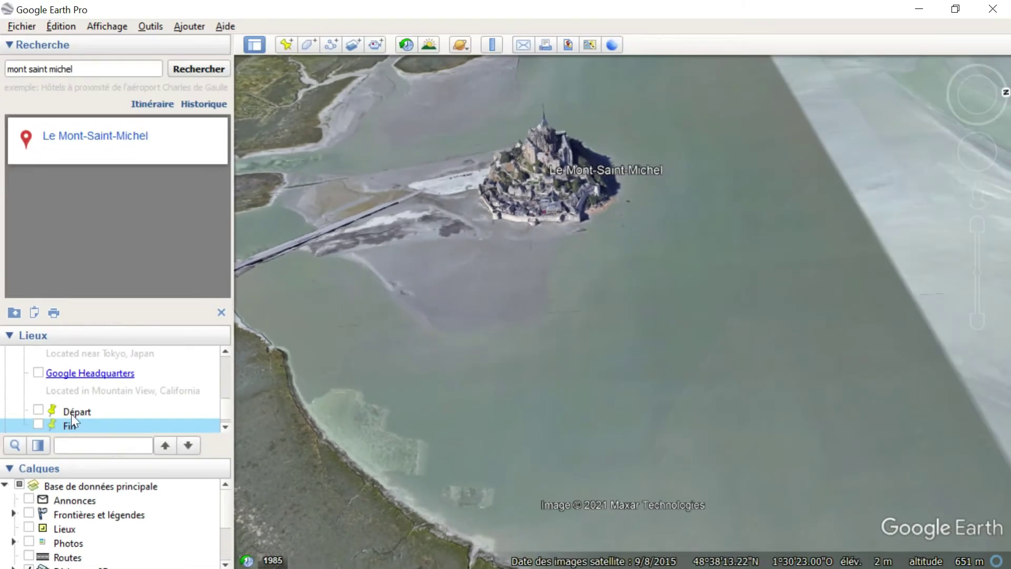
pyautogui.doubleClick(110, 352)
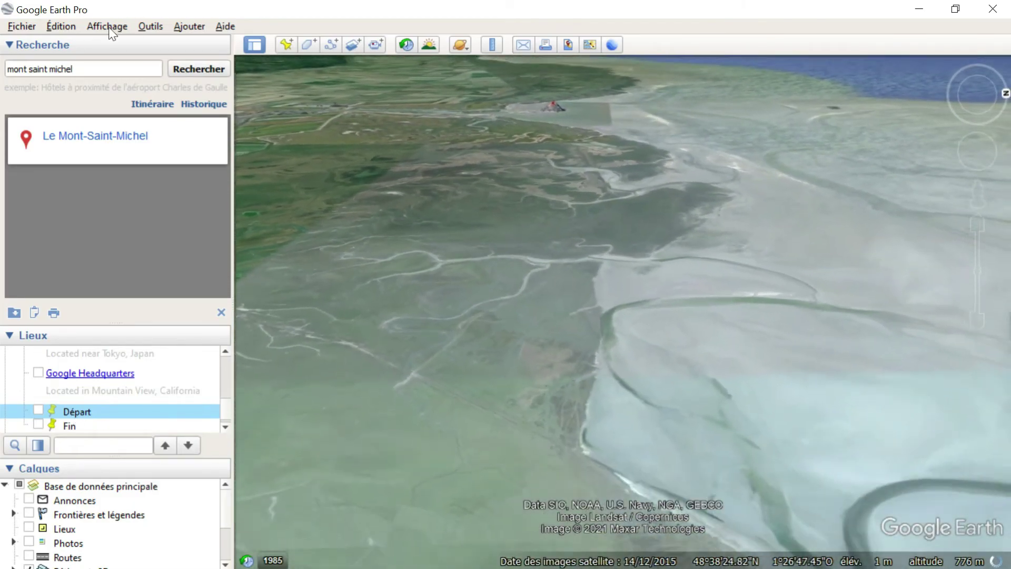
# - Review the program options, including the 3D view settings, and close them without applying changes
pyautogui.click(150, 26)
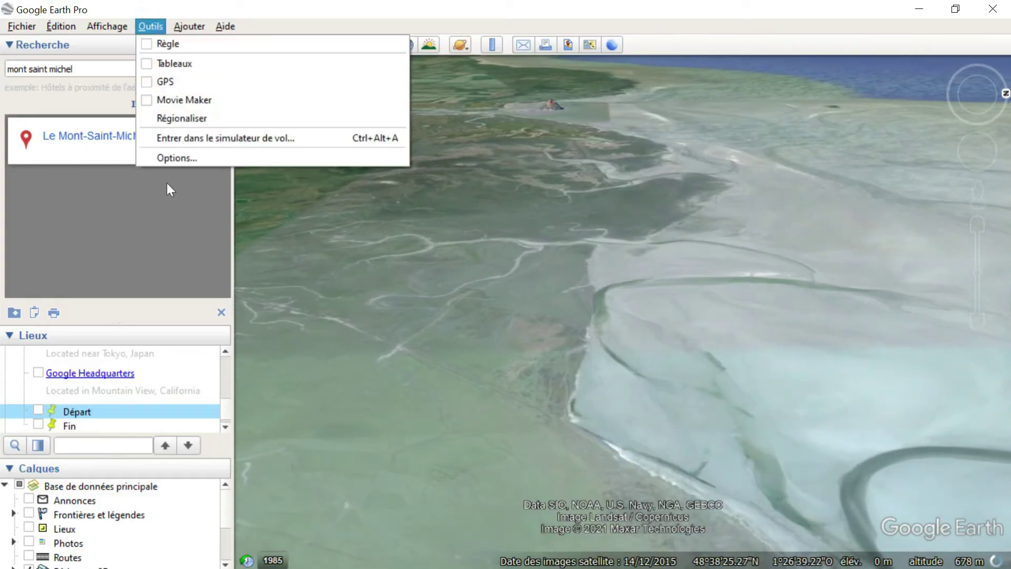
pyautogui.click(179, 157)
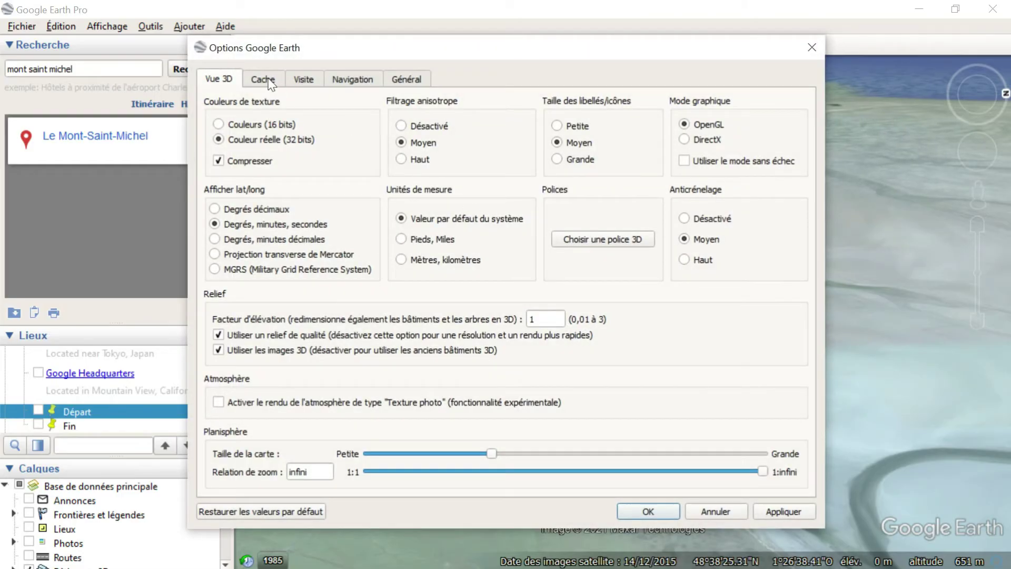
pyautogui.click(713, 510)
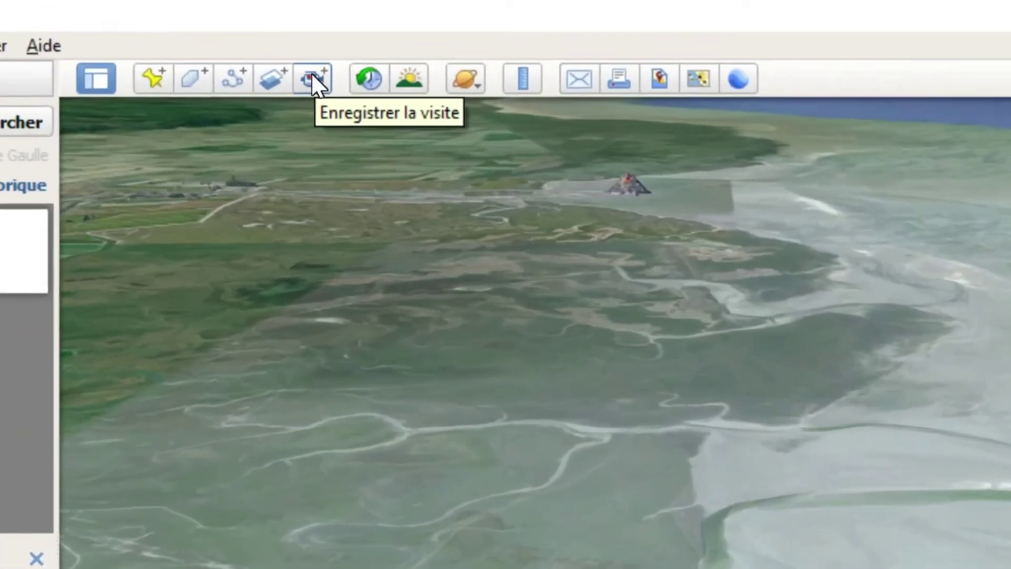
# - Record a tour that flies from the current Départ view to the Fin placemark, and stop recording once the flight is complete
pyautogui.click(333, 67)
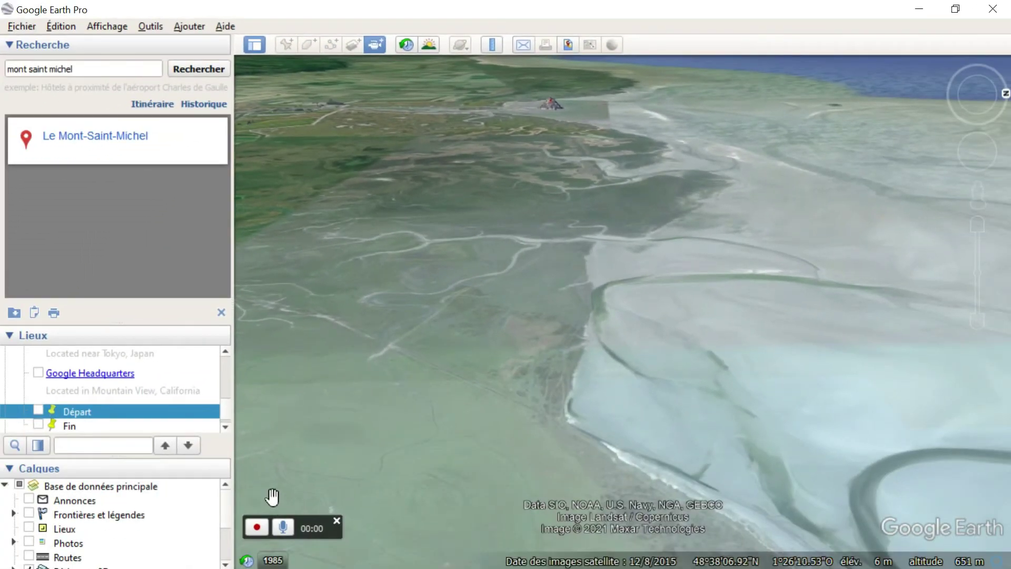
pyautogui.click(257, 528)
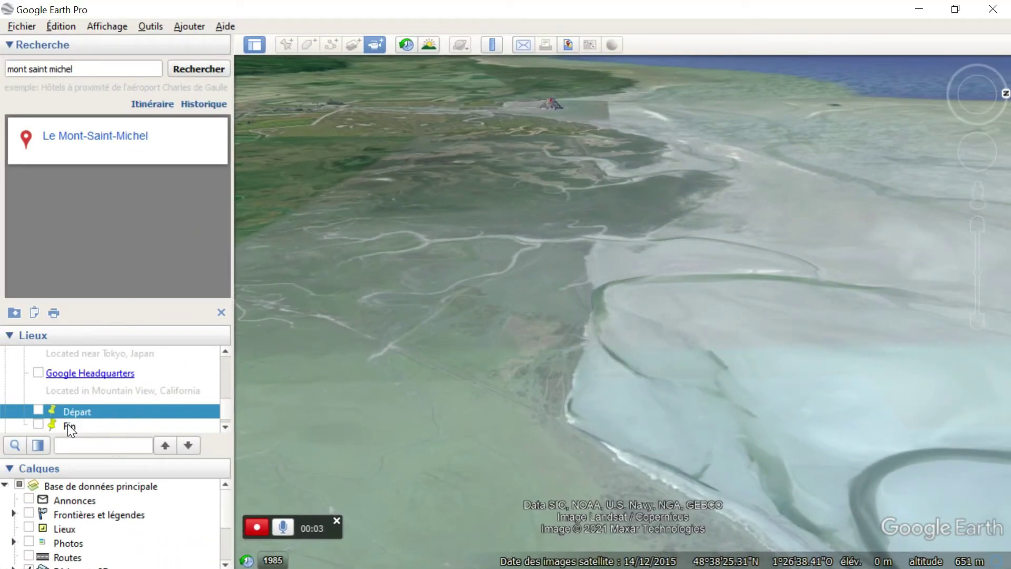
pyautogui.doubleClick(68, 425)
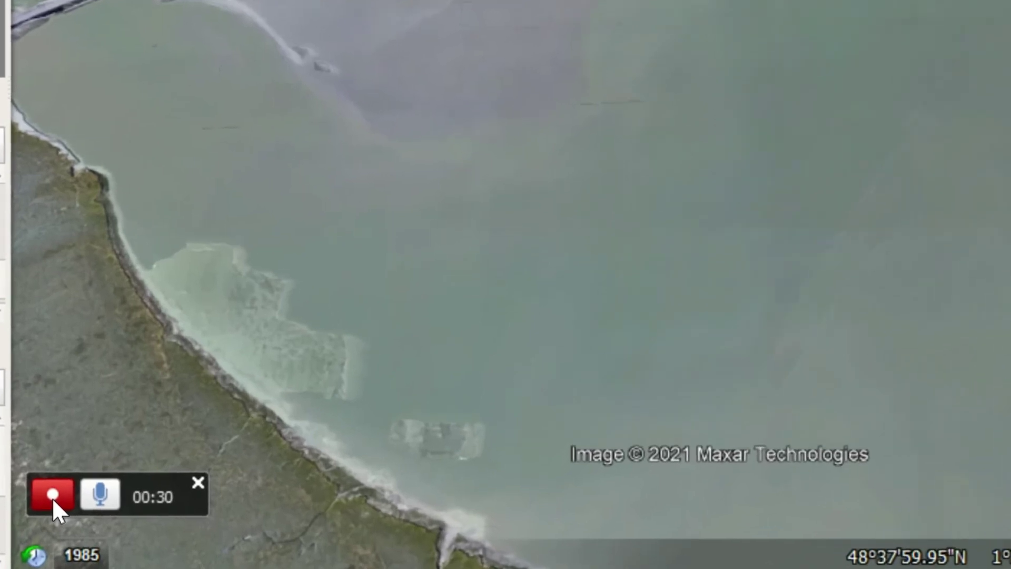
pyautogui.click(52, 498)
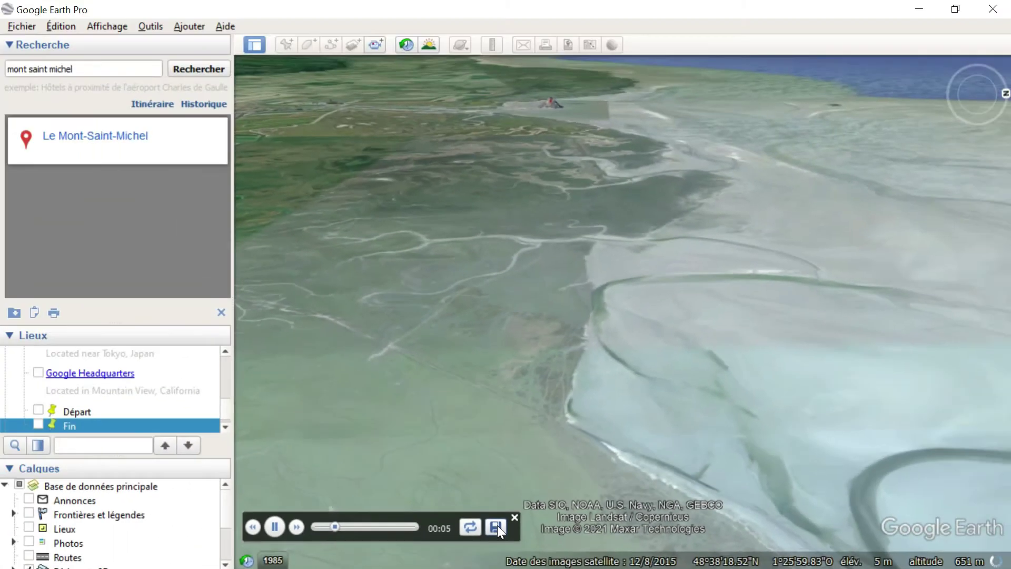
# - Save the recorded tour under the name "Rapprochement Mont saint michel" and close the tour player
pyautogui.click(497, 526)
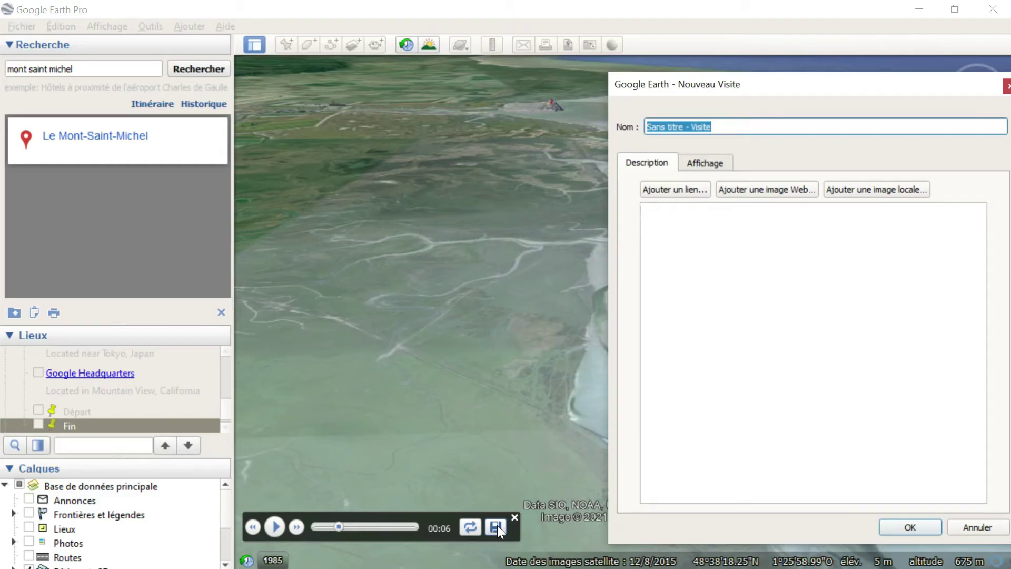
pyautogui.write('Rapprochement Mont saint michel')
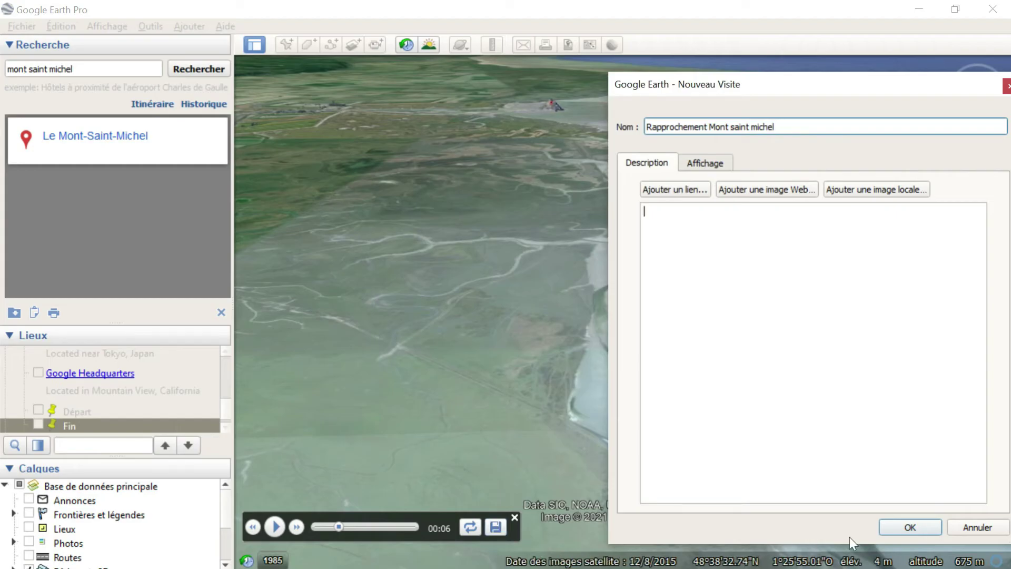
pyautogui.click(904, 527)
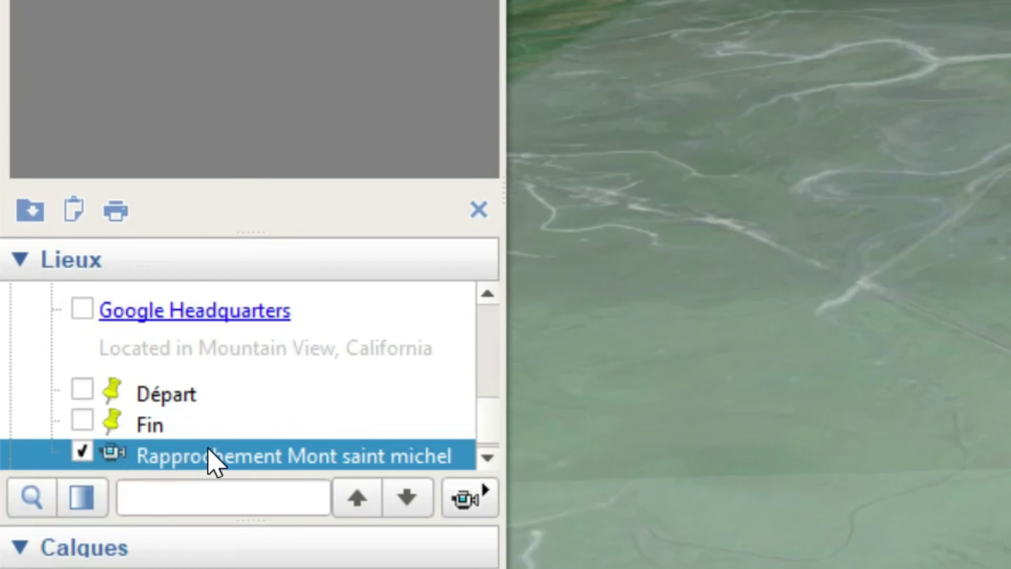
pyautogui.scroll(-1, 210, 461)
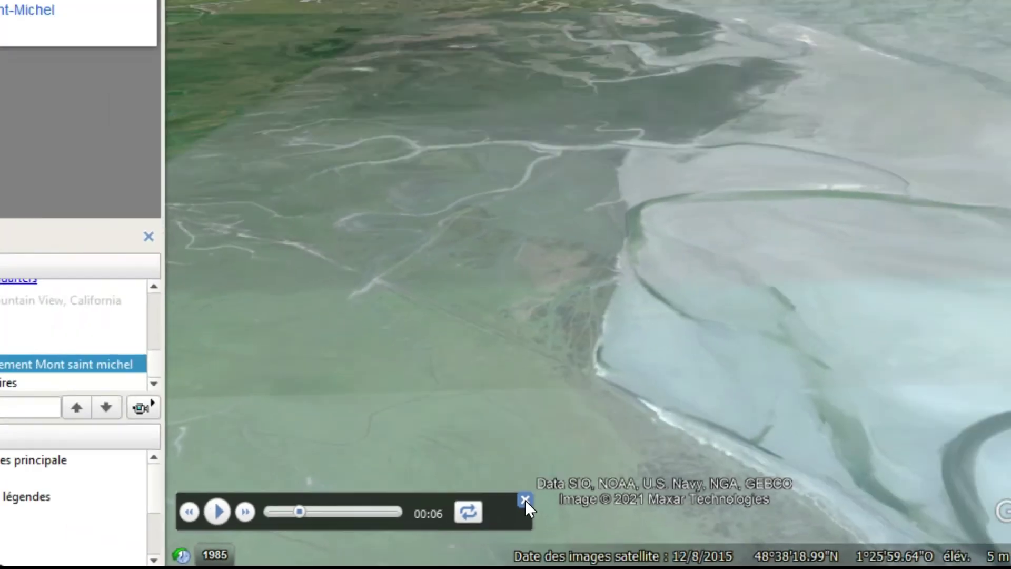
pyautogui.click(553, 451)
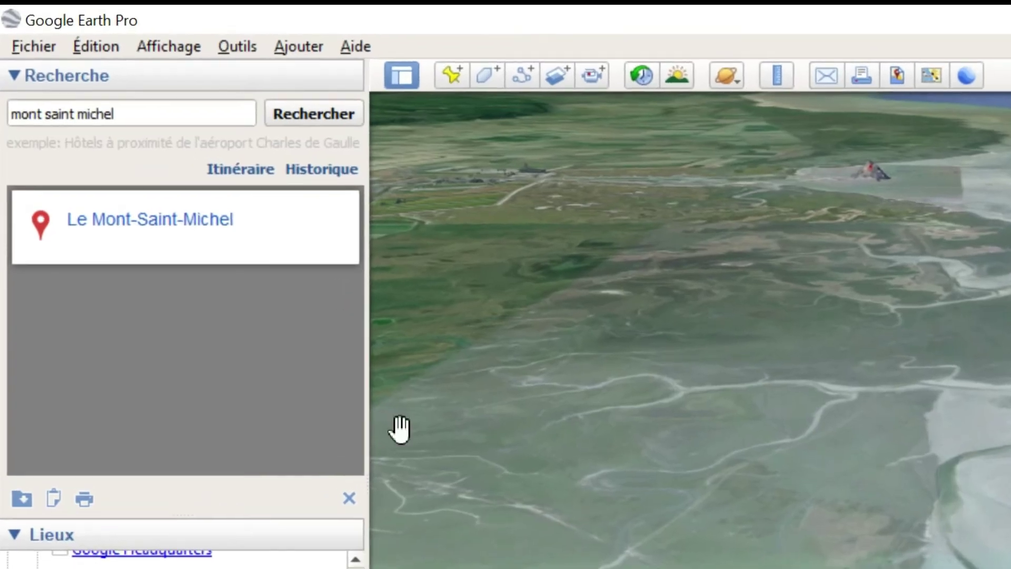
# - Export the saved tour with Movie Maker as montsaintmichel.mp4 at 1920 × 1080, 25 frames per second, MJPEG (.mp4), Élevée quality, overwriting the existing file
pyautogui.click(238, 46)
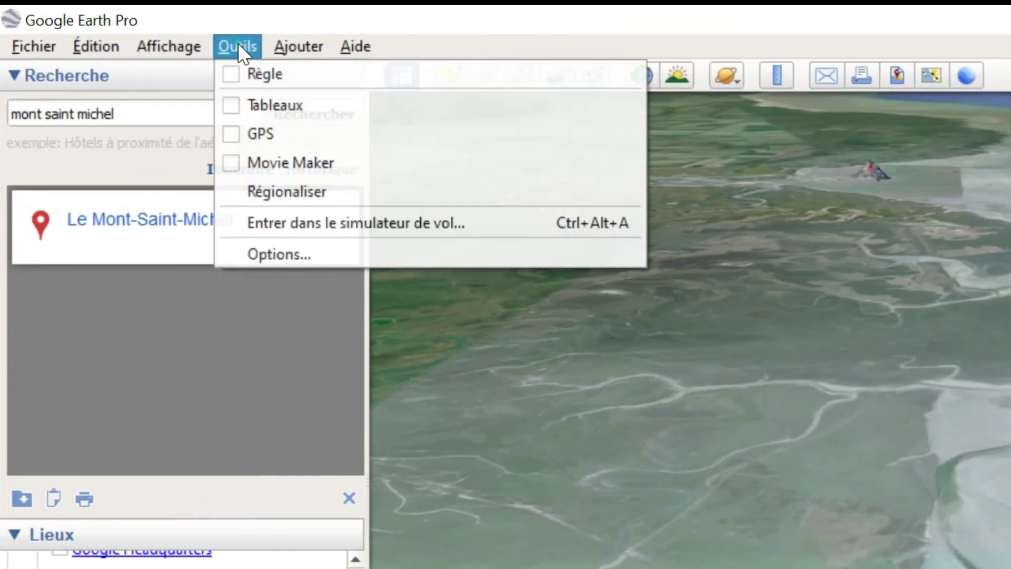
pyautogui.click(280, 171)
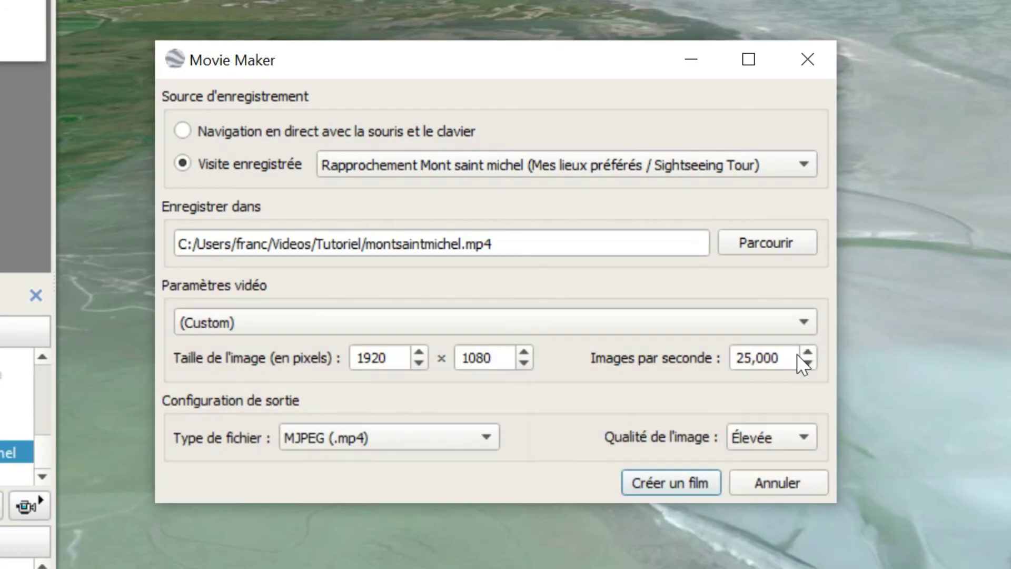
pyautogui.click(463, 439)
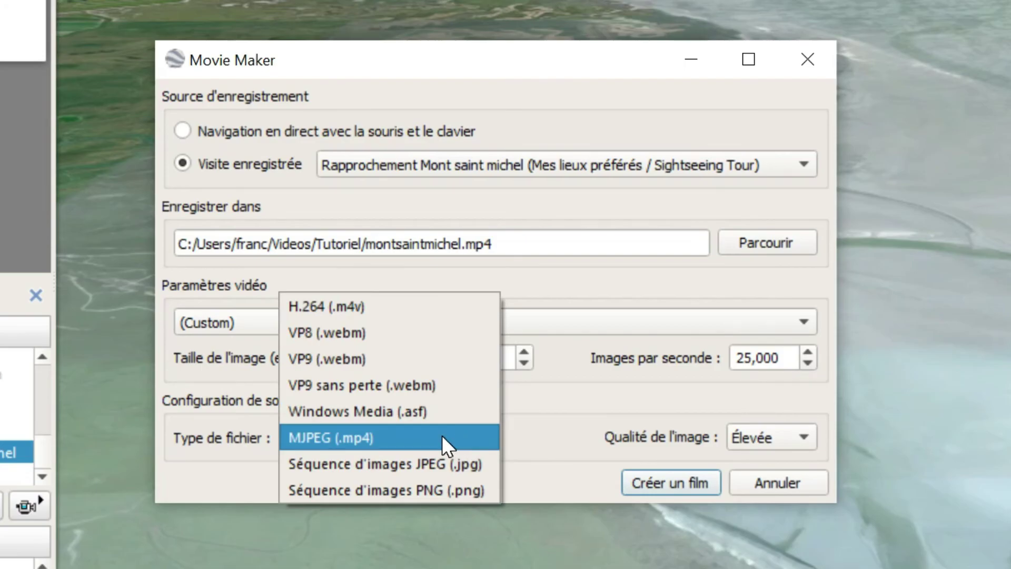
pyautogui.click(596, 423)
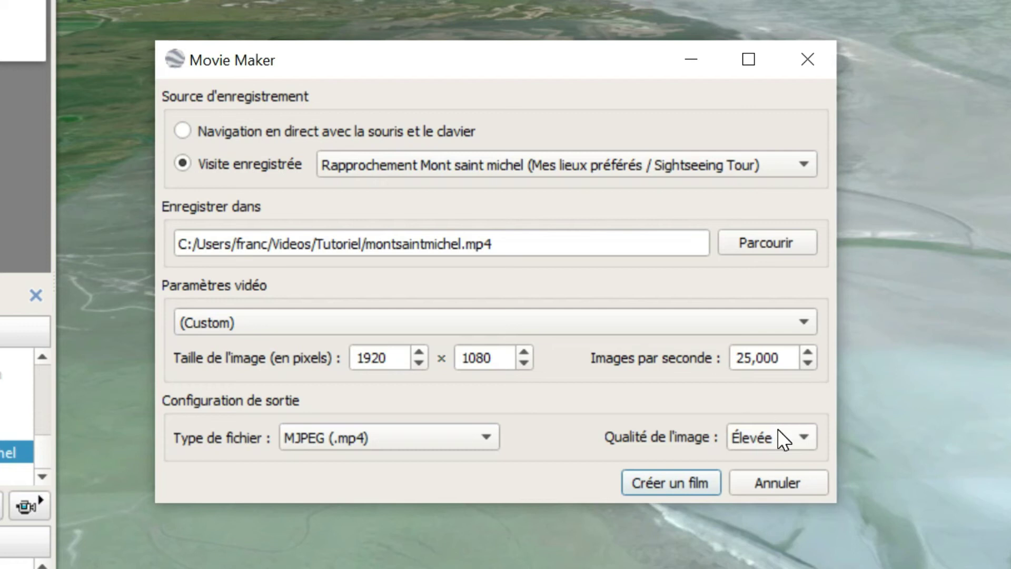
pyautogui.click(676, 483)
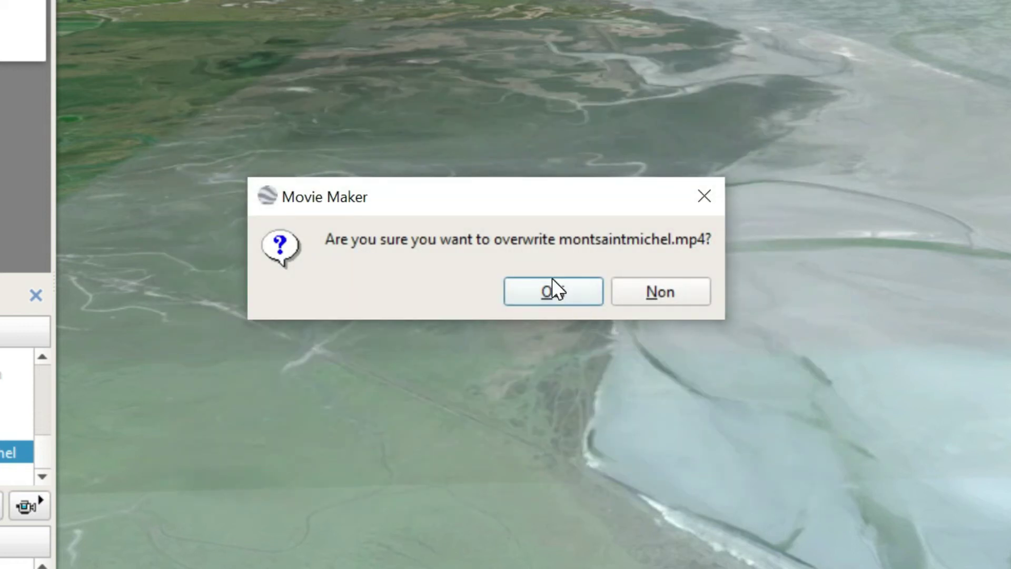
pyautogui.click(550, 291)
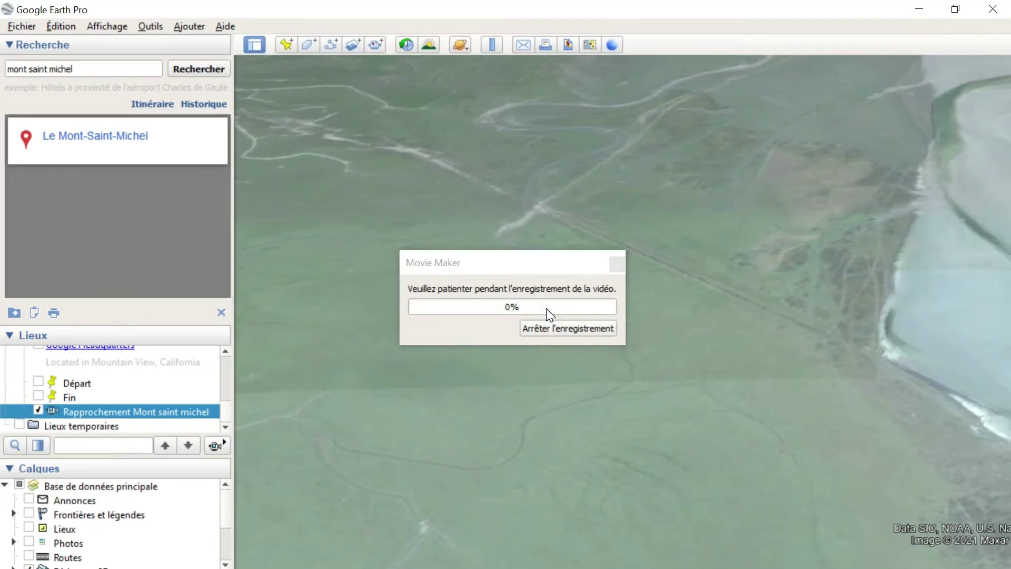